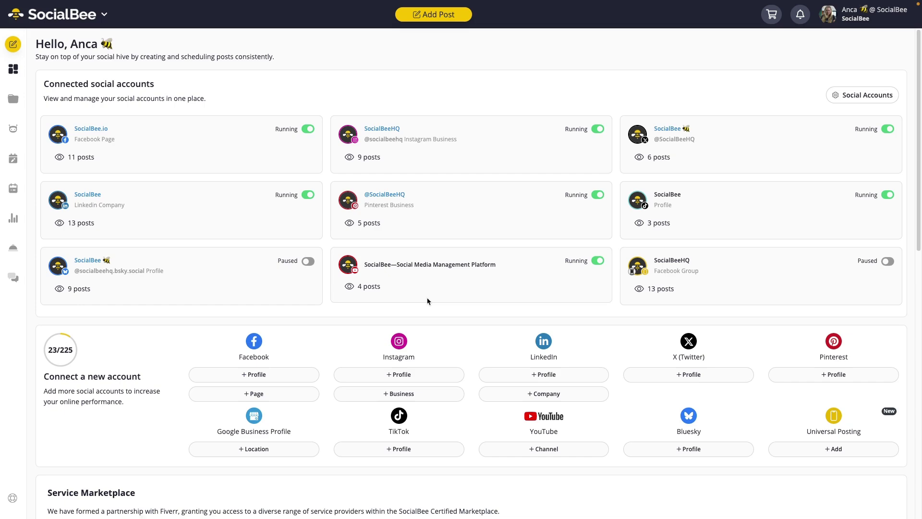
# - Check the workspace's team members, then bring up the workspace switcher listing seven other workspaces
pyautogui.click(866, 10)
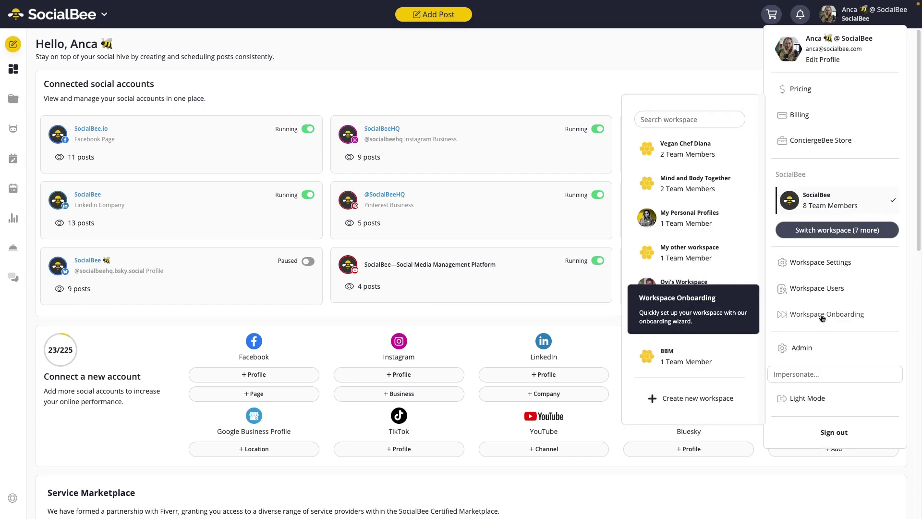
pyautogui.click(817, 289)
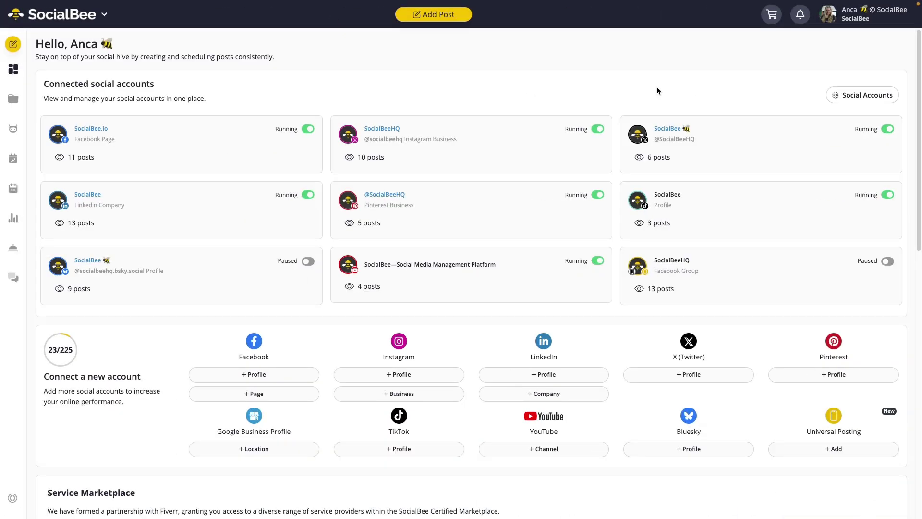
pyautogui.click(853, 21)
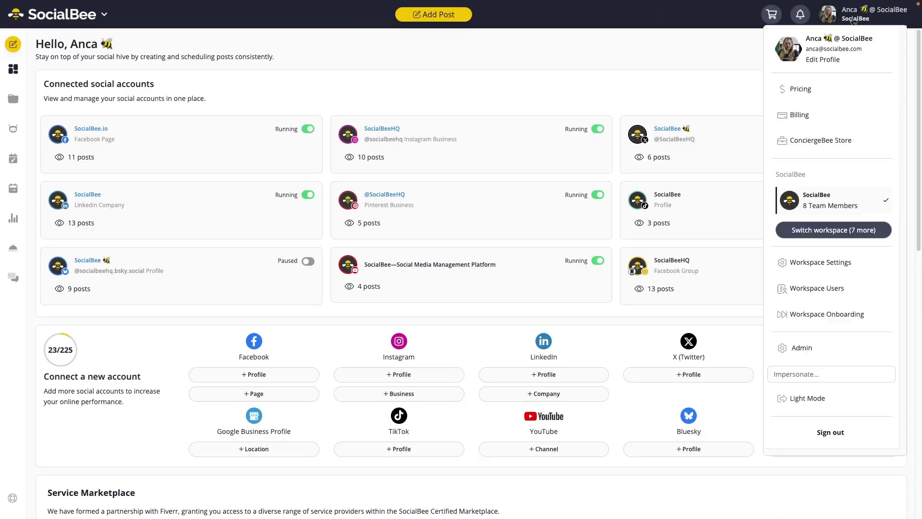
pyautogui.click(834, 228)
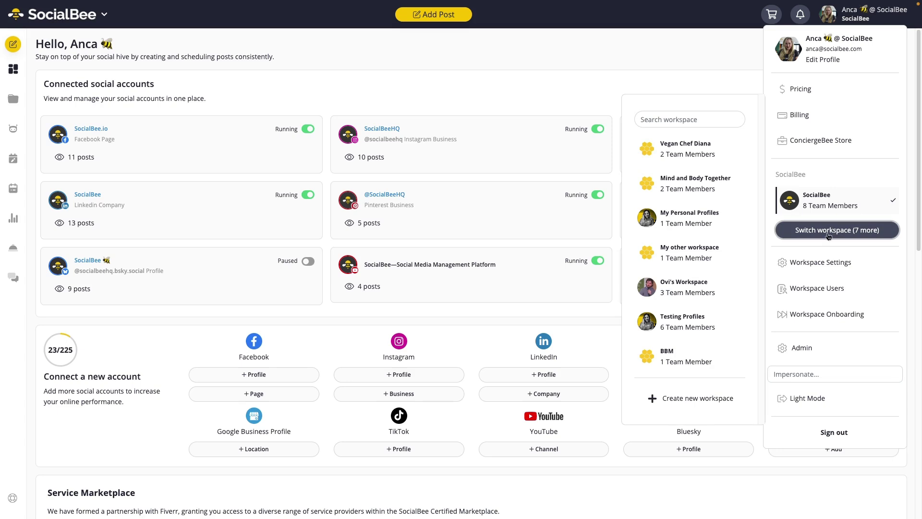
# - Create a workspace named 'Demo Workspace' with workspace onboarding ticked
pyautogui.click(709, 406)
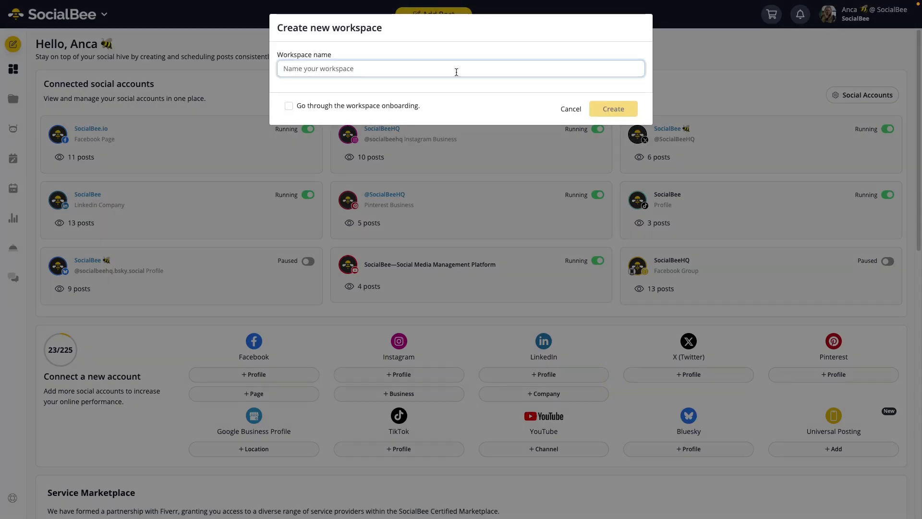
pyautogui.write('Demo Workspace')
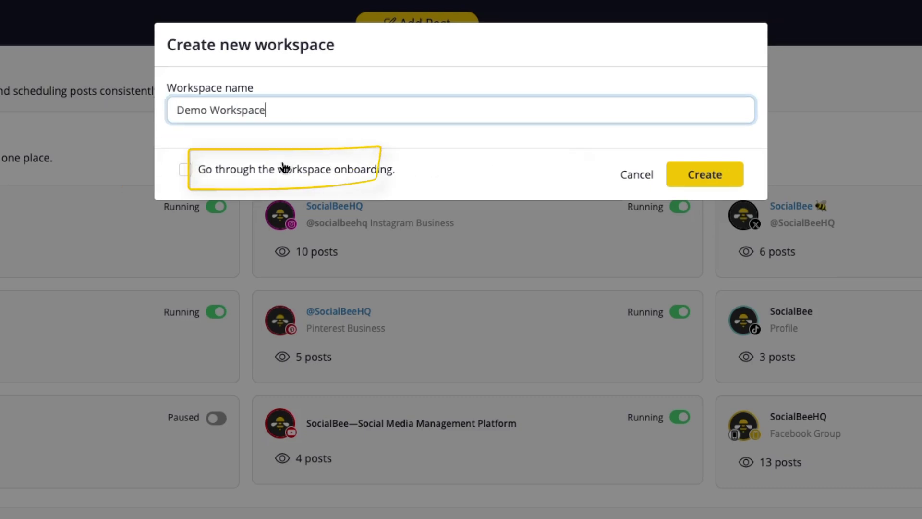
pyautogui.click(278, 170)
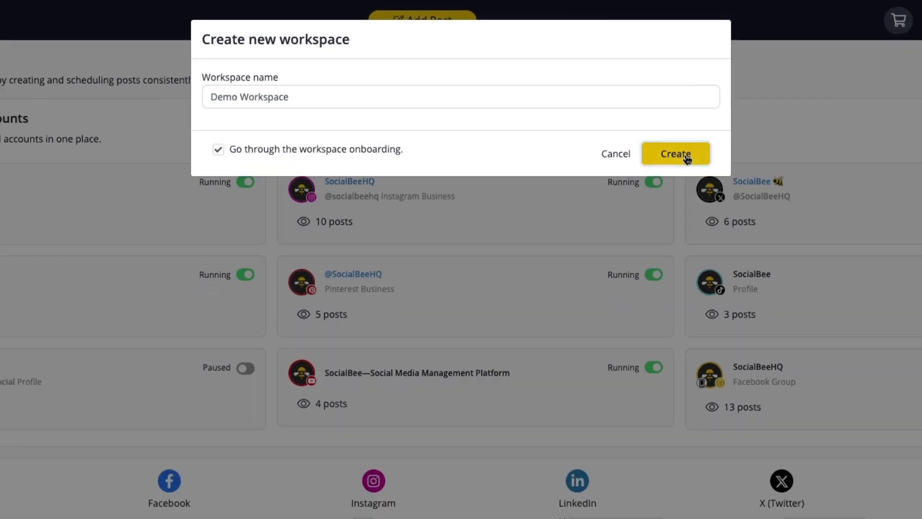
pyautogui.click(688, 159)
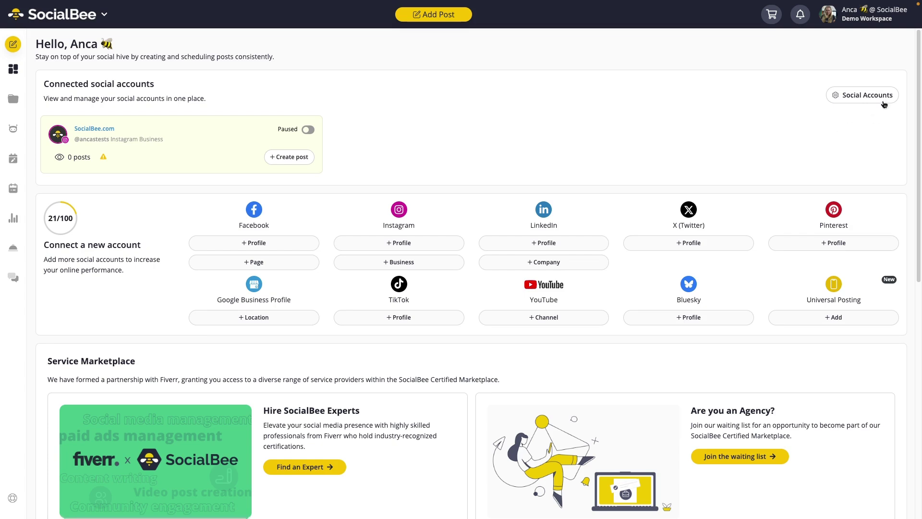
# - Go to Demo Workspace's Social Accounts settings and start migrating profiles from another workspace
pyautogui.click(864, 15)
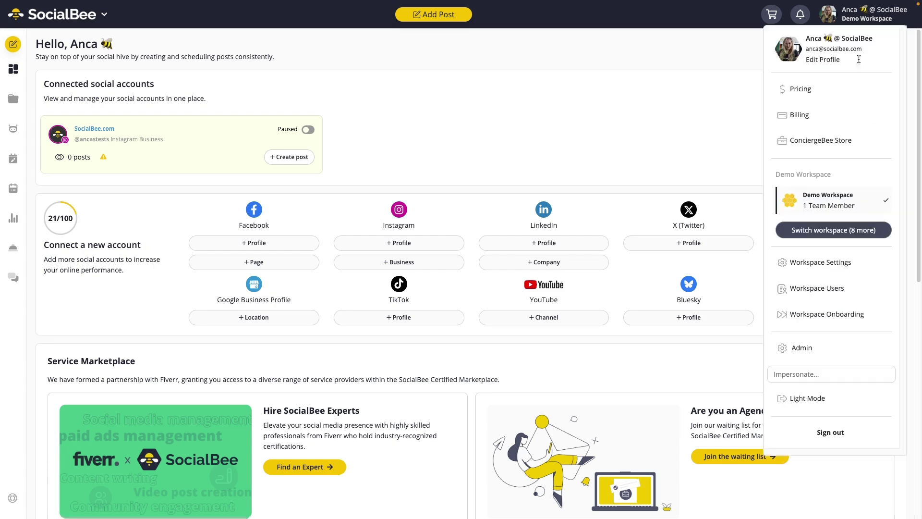
pyautogui.click(812, 265)
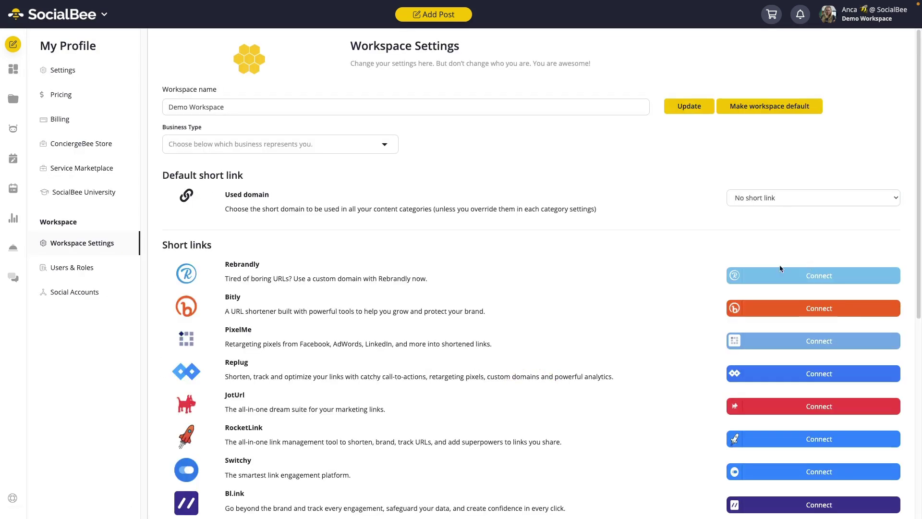
pyautogui.click(72, 296)
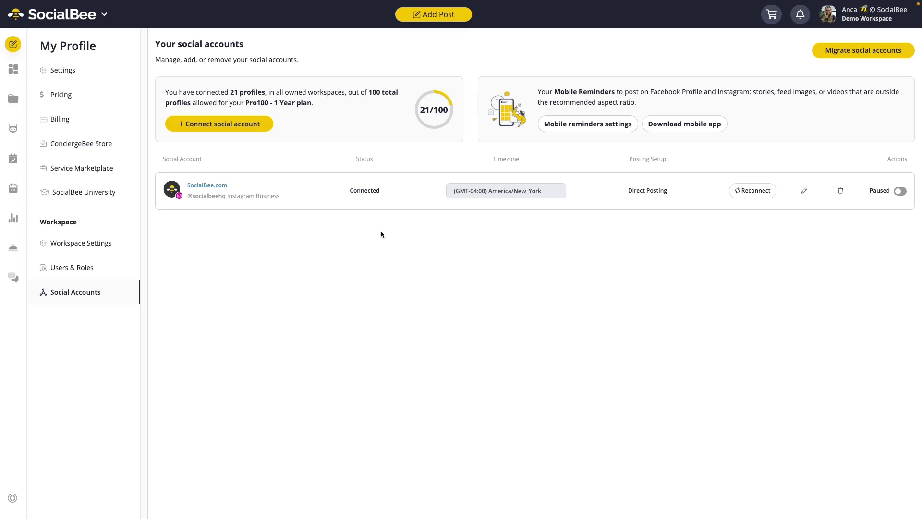
pyautogui.click(828, 57)
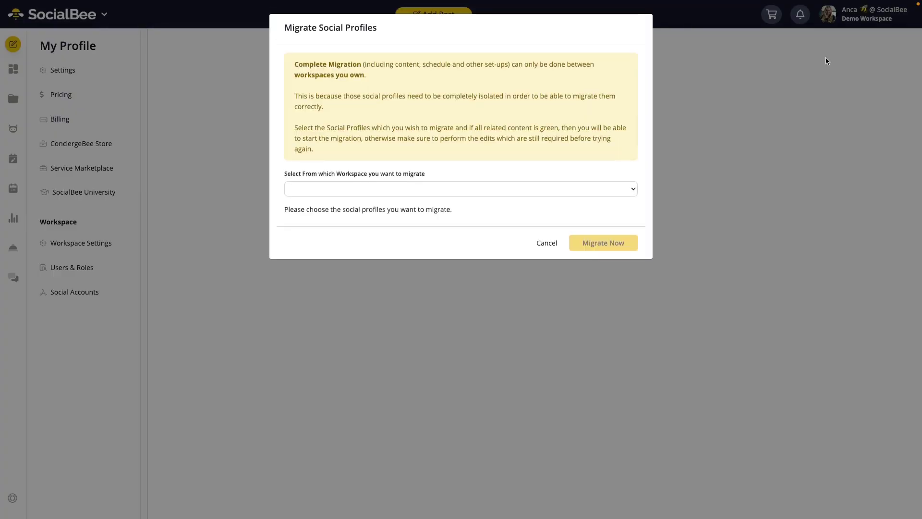
# - Choose 'My other workspace' as the source and select its SocialBee.com Facebook Page profile to migrate
pyautogui.click(391, 193)
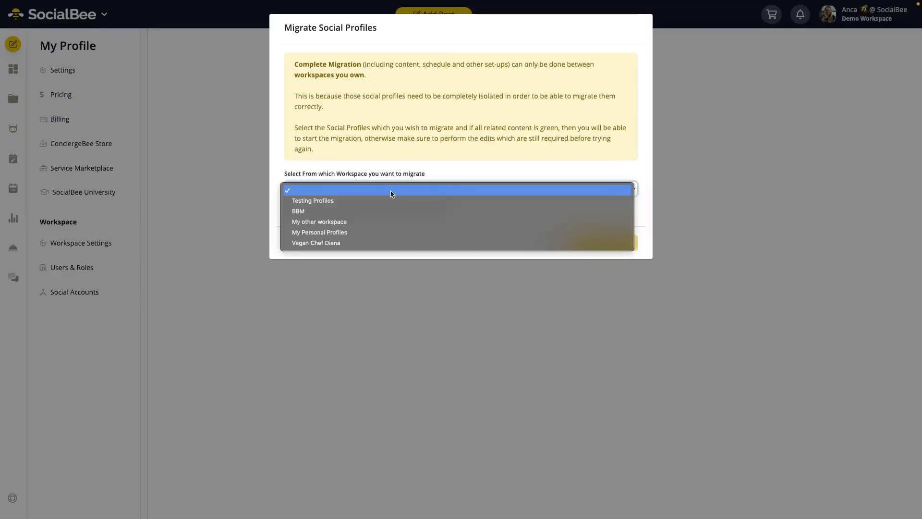
pyautogui.click(383, 221)
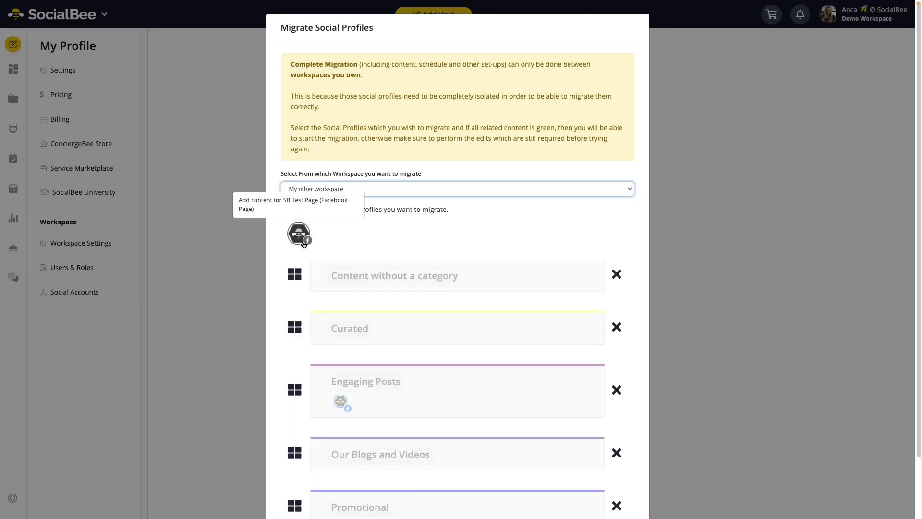
pyautogui.click(303, 243)
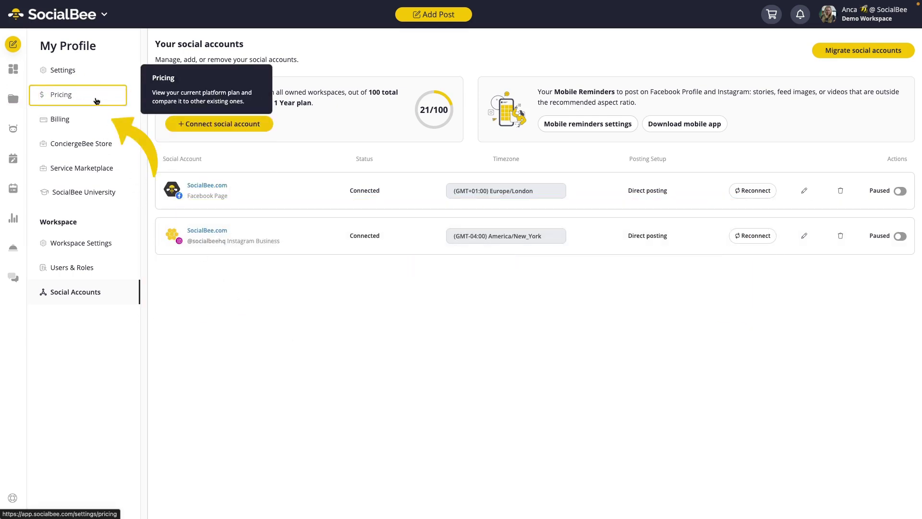
# - Look over the pricing plans, then reach the SocialBee workspace's Users & Roles page
pyautogui.click(96, 99)
pyautogui.scroll(-2, 630, 401)
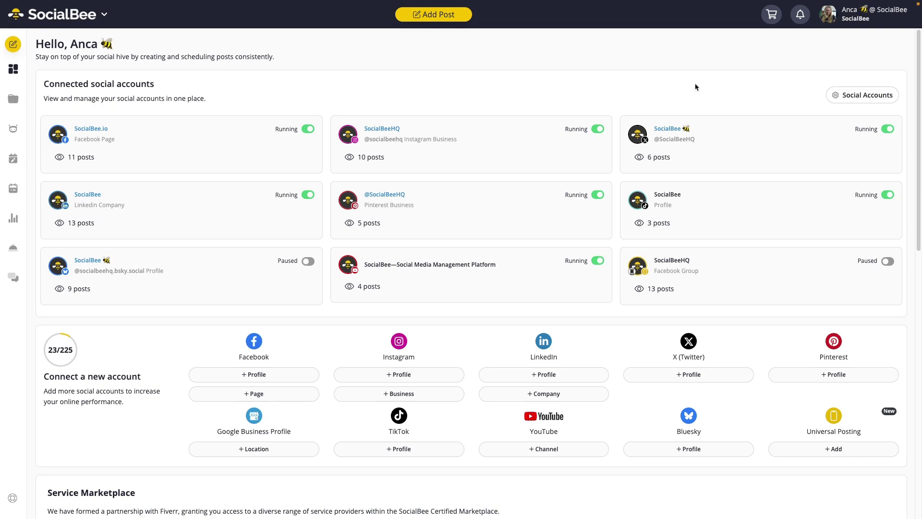
pyautogui.click(849, 24)
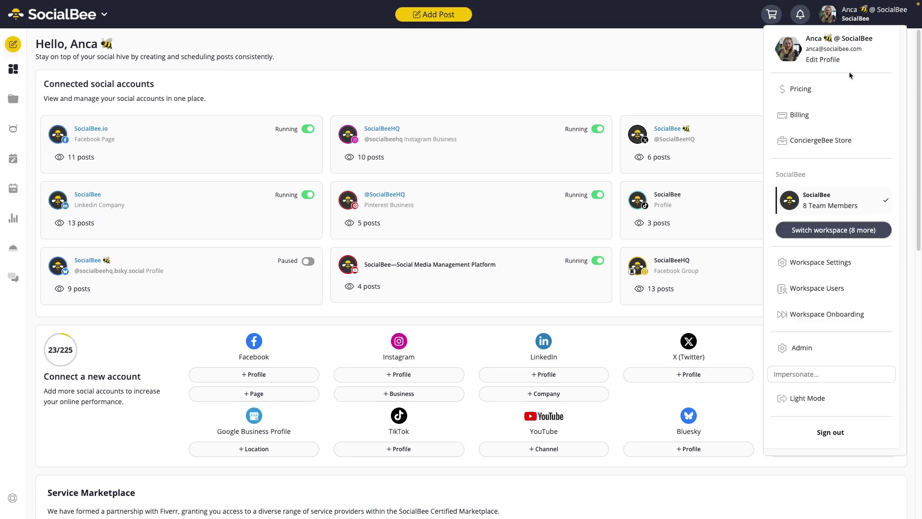
pyautogui.click(817, 288)
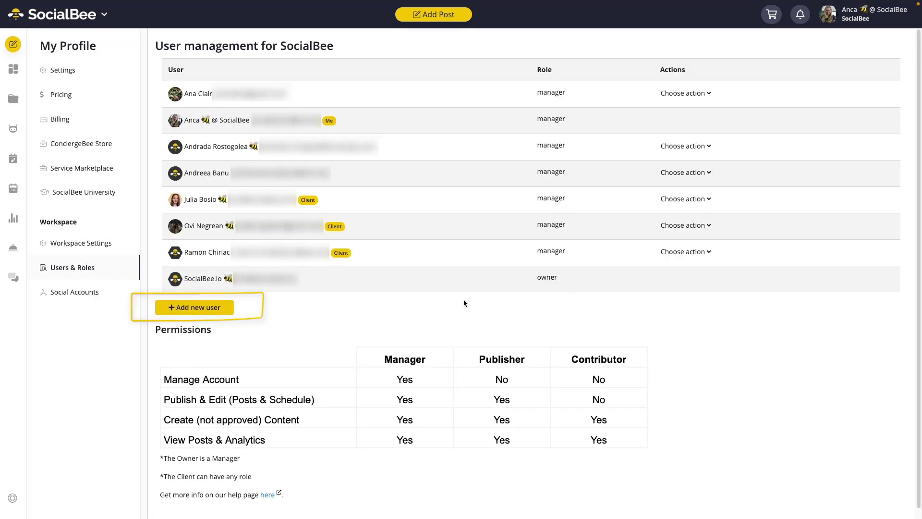
# - Add a new user with the invitee's e-mail address and the manager role, and send the invitation
pyautogui.click(220, 312)
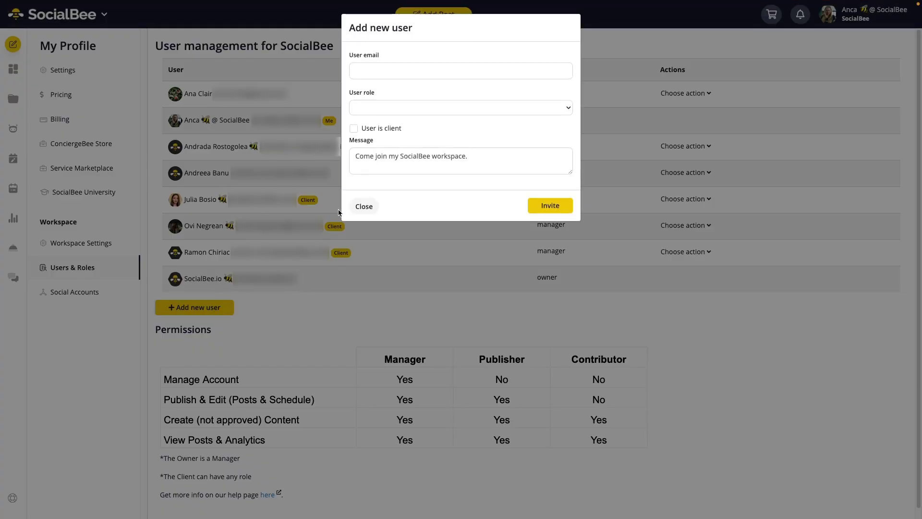
pyautogui.click(409, 68)
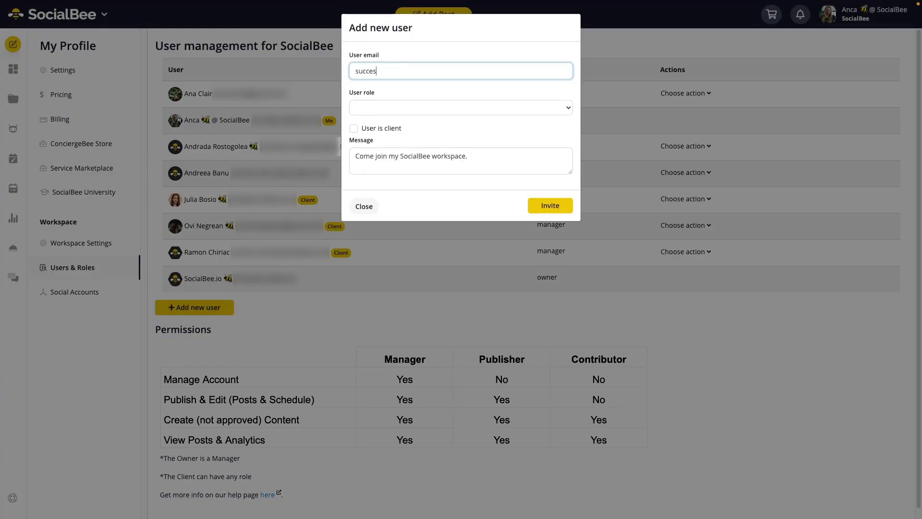
pyautogui.click(477, 108)
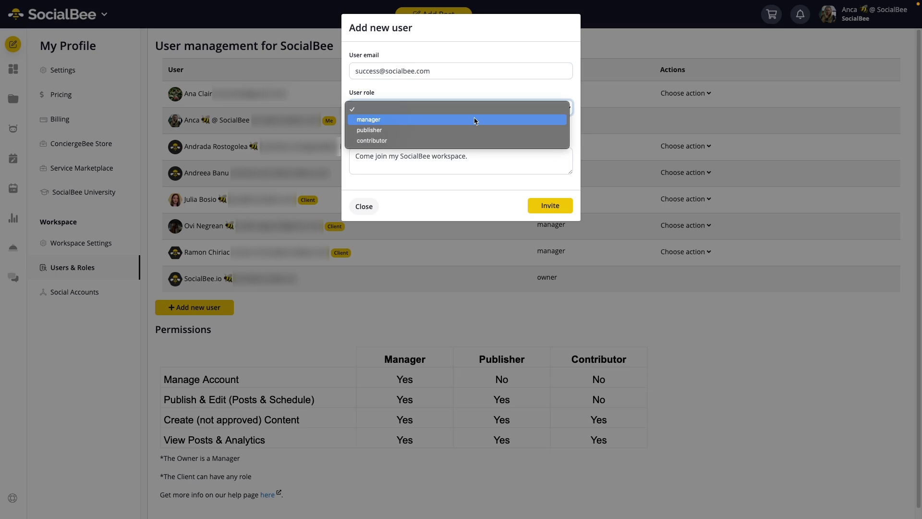
pyautogui.click(474, 120)
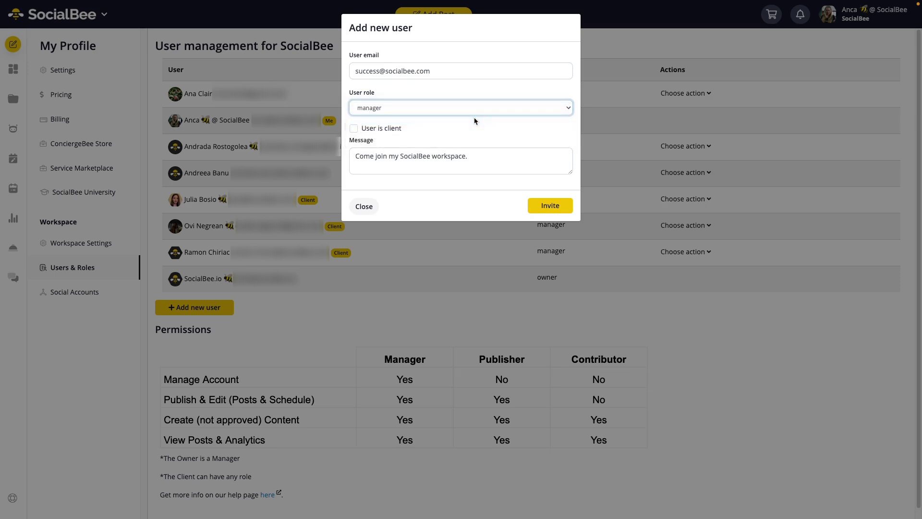
pyautogui.click(561, 204)
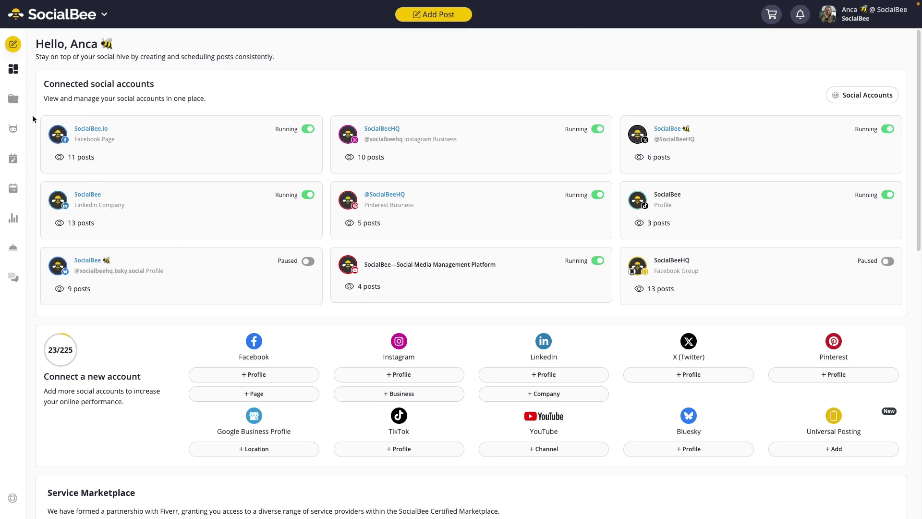
# - Open Content Approval and toggle the Webinar Content post to Approved, then back to Draft
pyautogui.click(21, 104)
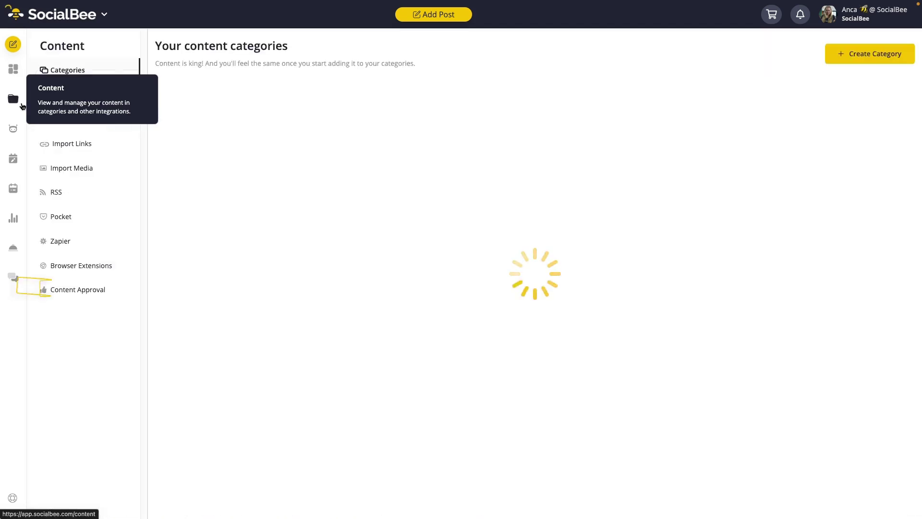
pyautogui.click(53, 292)
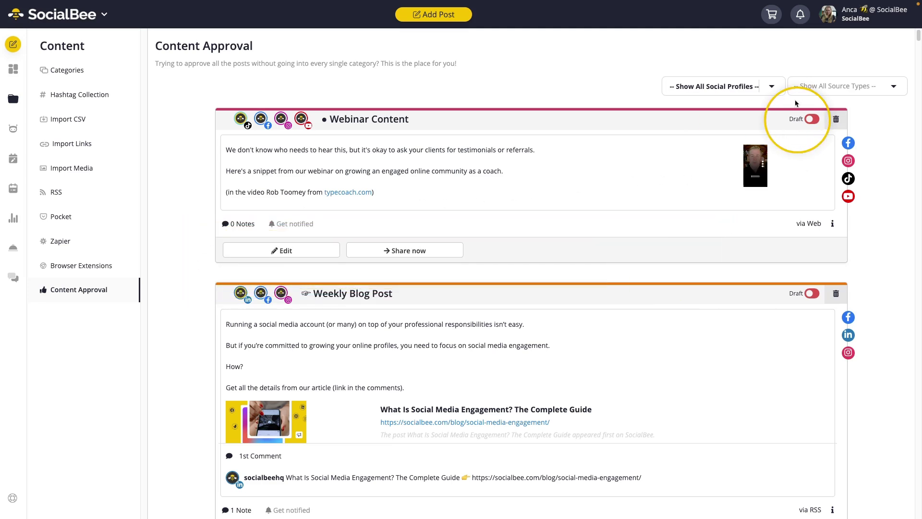
pyautogui.click(810, 120)
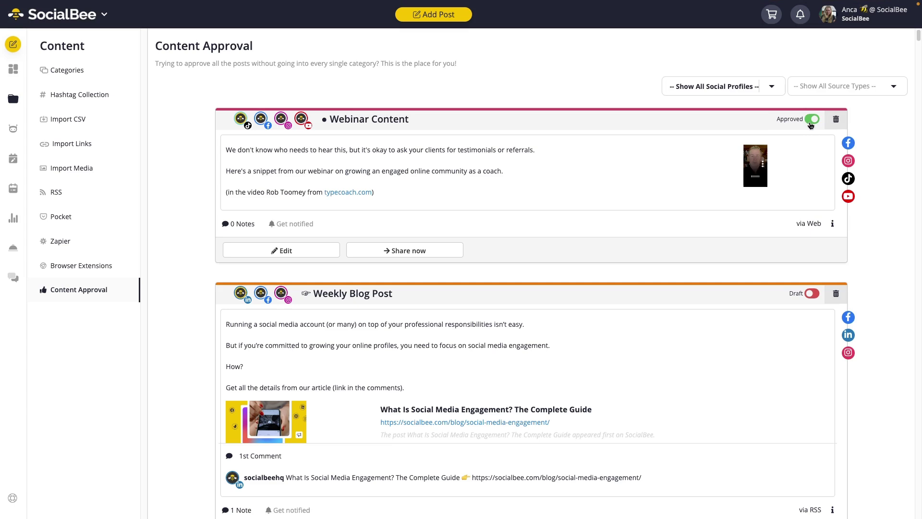
pyautogui.click(810, 121)
# - Filter the approval list to the SocialBeeHQ (Instagram) profile and the Web source type
pyautogui.click(724, 86)
pyautogui.scroll(-2, 717, 284)
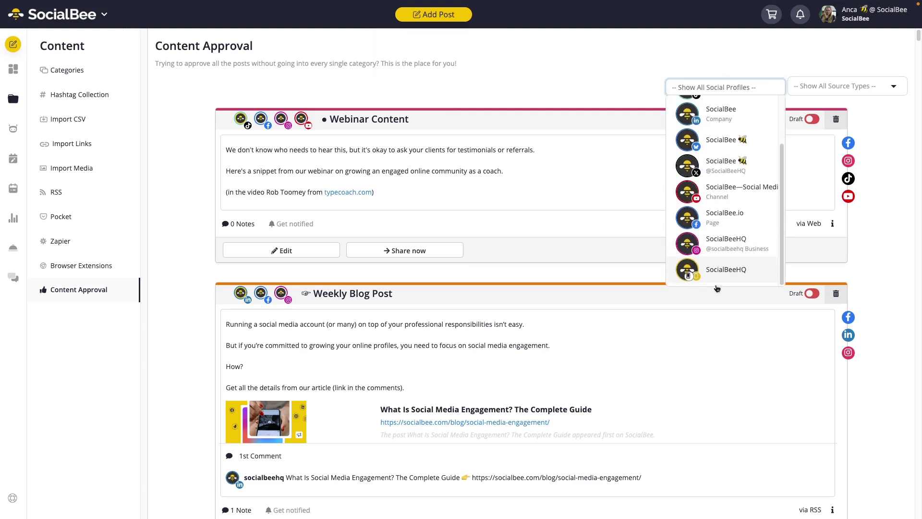
pyautogui.click(724, 244)
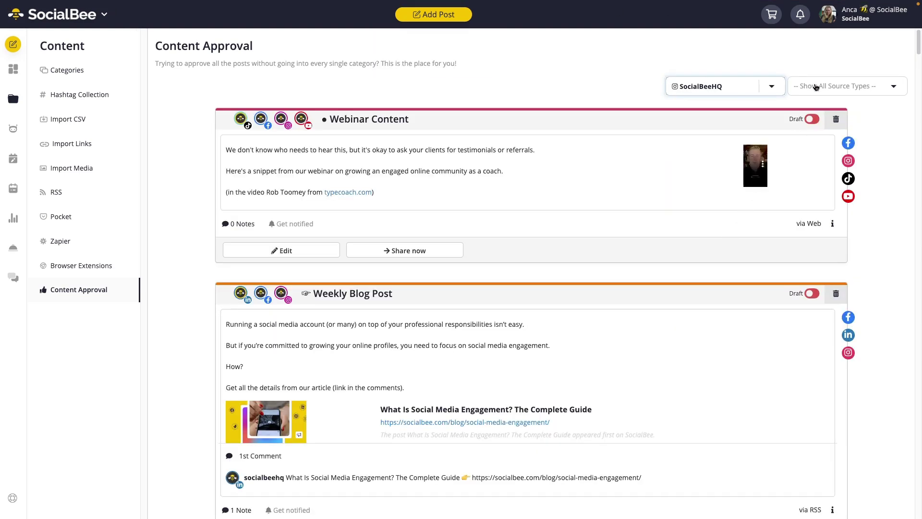
pyautogui.click(815, 87)
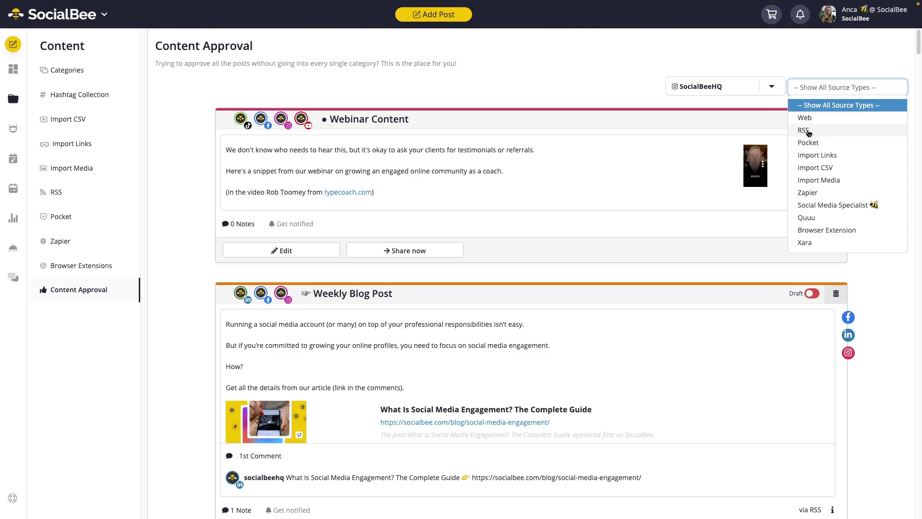
pyautogui.click(806, 119)
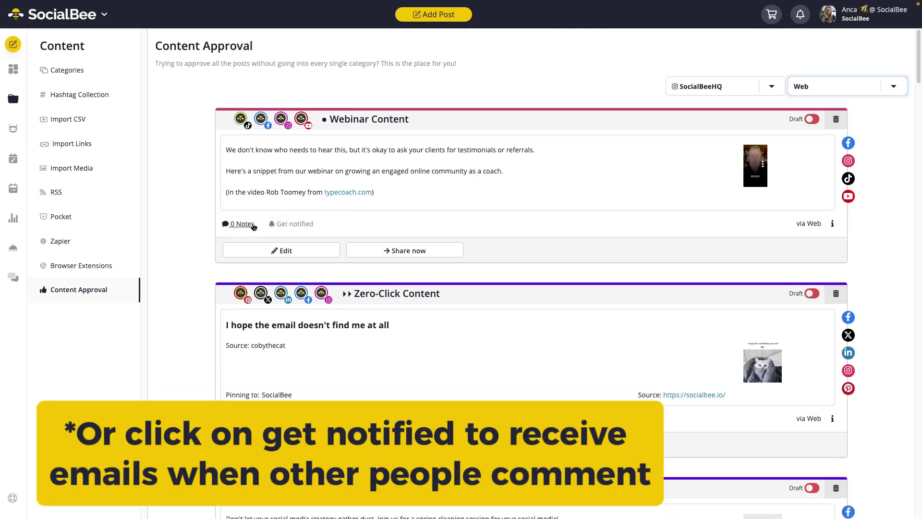
# - Add the note 'this post also needs an aesthetic cover for Instagram' tagging a colleague, then approve Webinar Content
pyautogui.click(253, 225)
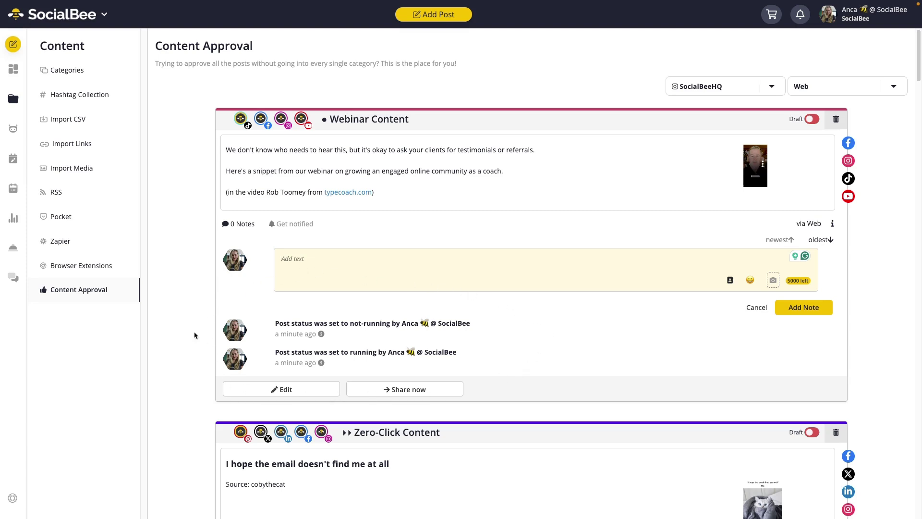
pyautogui.click(355, 257)
pyautogui.write('this post also needs an aesthetic cover f')
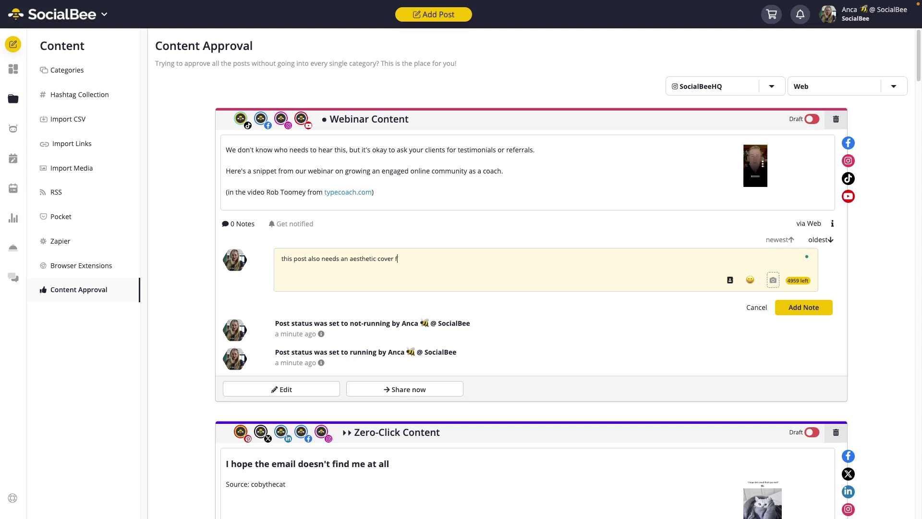
pyautogui.write('or Instagram.')
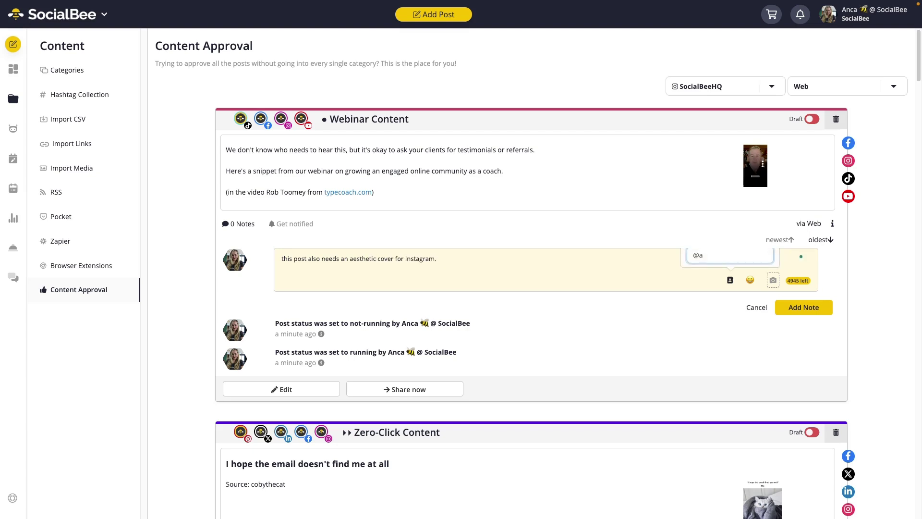
pyautogui.write('dreea')
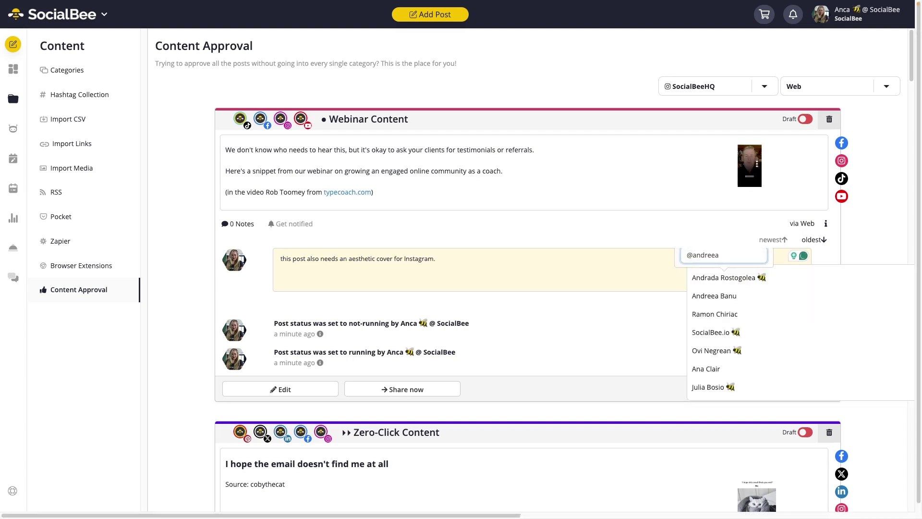
pyautogui.click(698, 297)
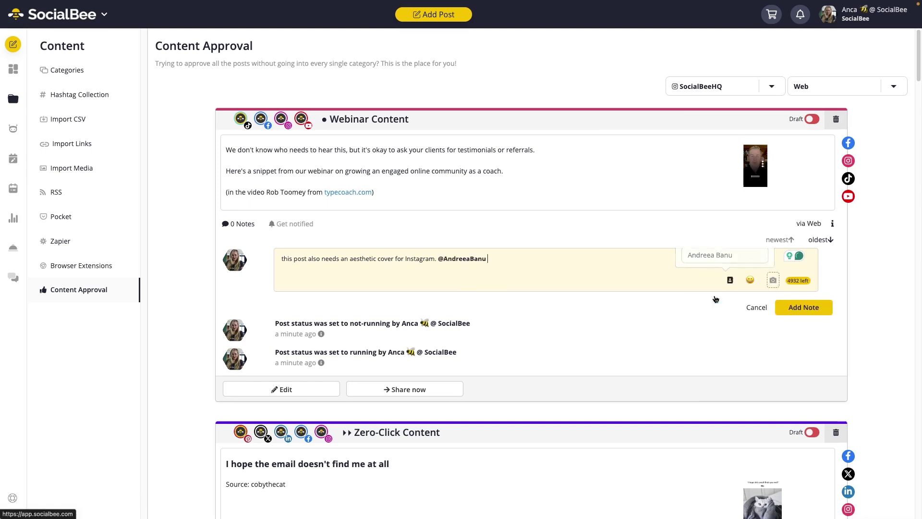
pyautogui.click(805, 310)
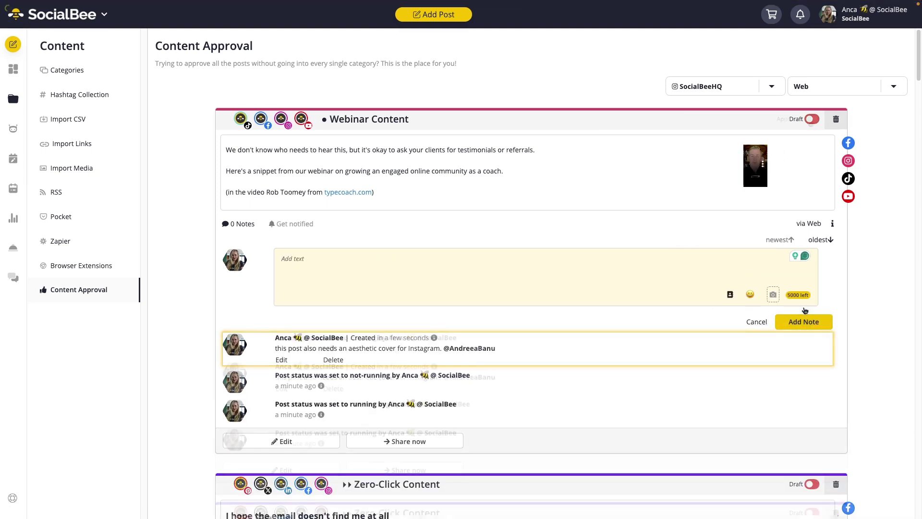
pyautogui.click(811, 119)
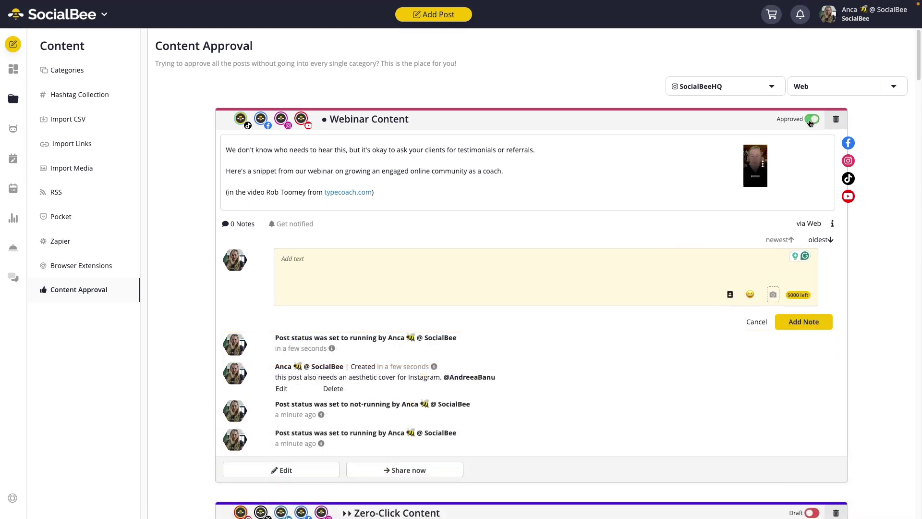